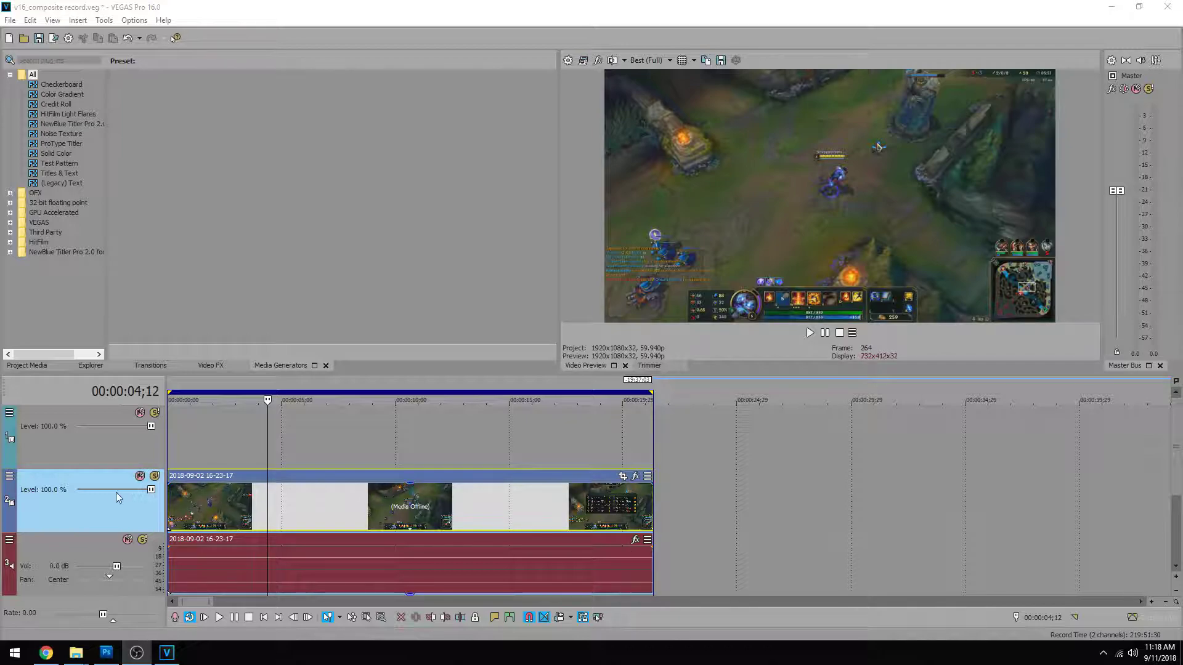
Insert a Composite Level envelope on the gameplay track 2 and try lowering its level
{"action": "right_click", "coordinate": [36, 485]}
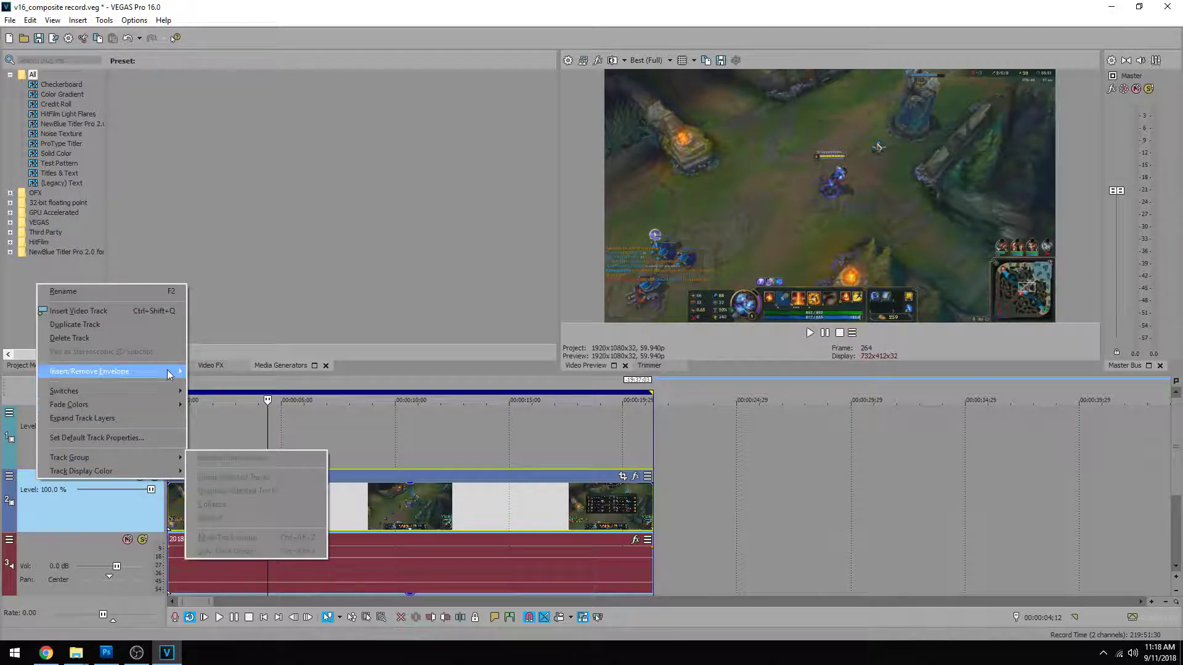
{"action": "mouse_move", "coordinate": [168, 371]}
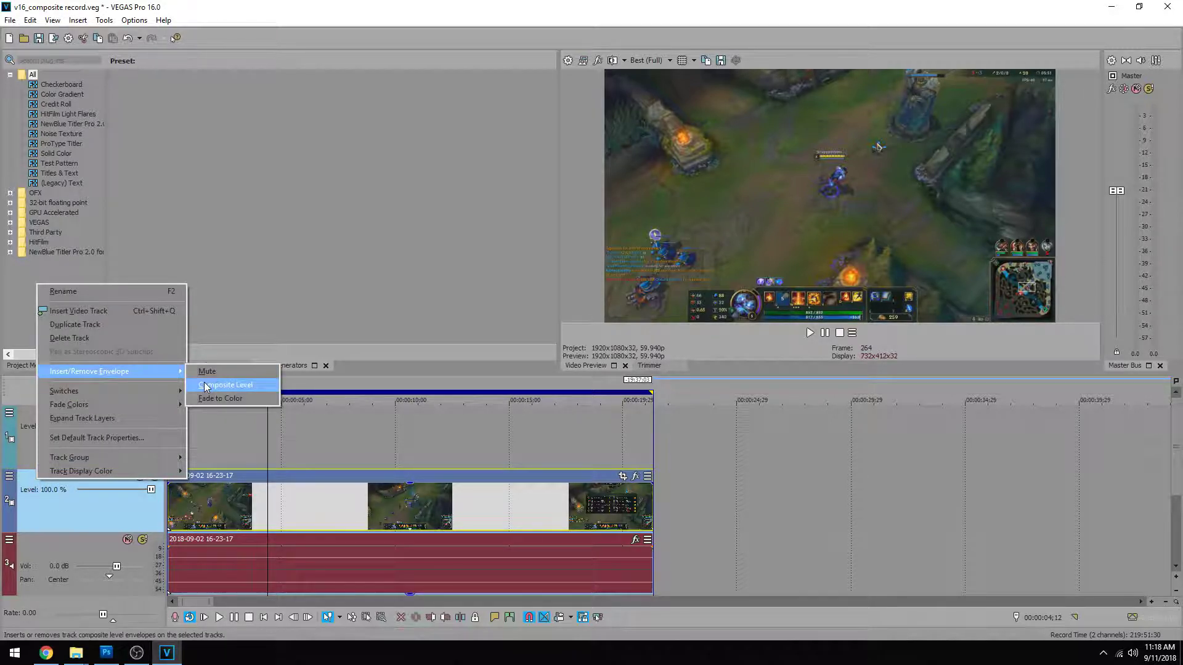
{"action": "left_click", "coordinate": [225, 384]}
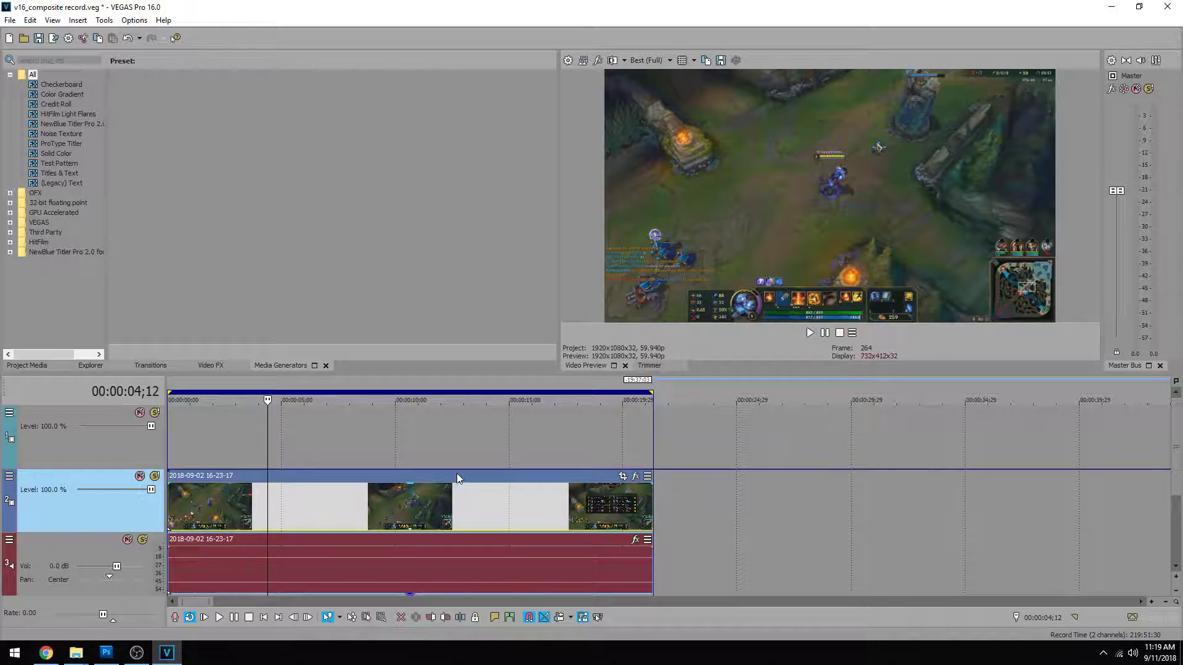
{"action": "mouse_move", "coordinate": [694, 472]}
{"action": "left_mouse_down"}
{"action": "mouse_move", "coordinate": [689, 536]}
{"action": "mouse_move", "coordinate": [690, 471]}
{"action": "left_mouse_up"}
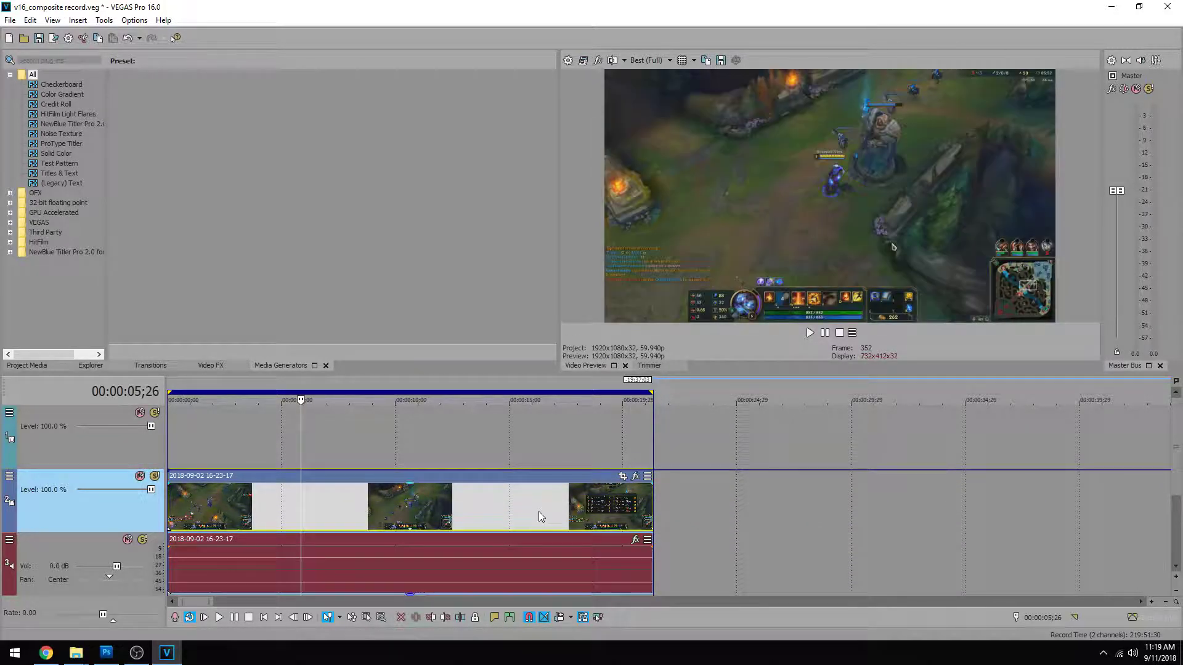
{"action": "left_click", "coordinate": [422, 501]}
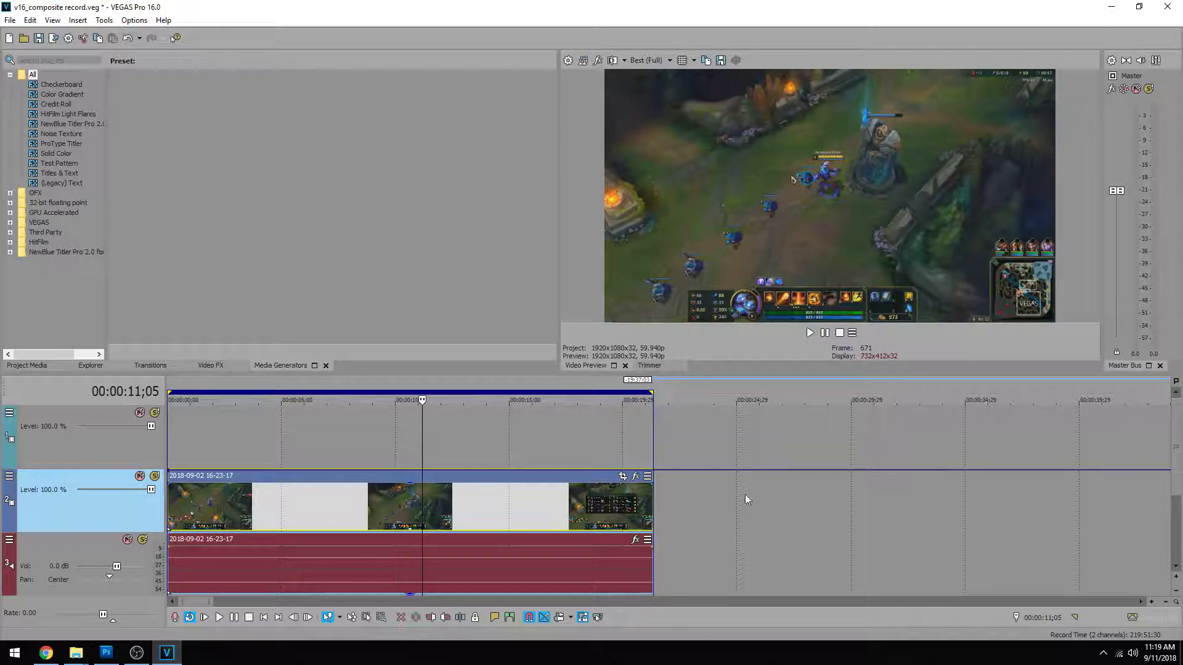
{"action": "left_click", "coordinate": [382, 492]}
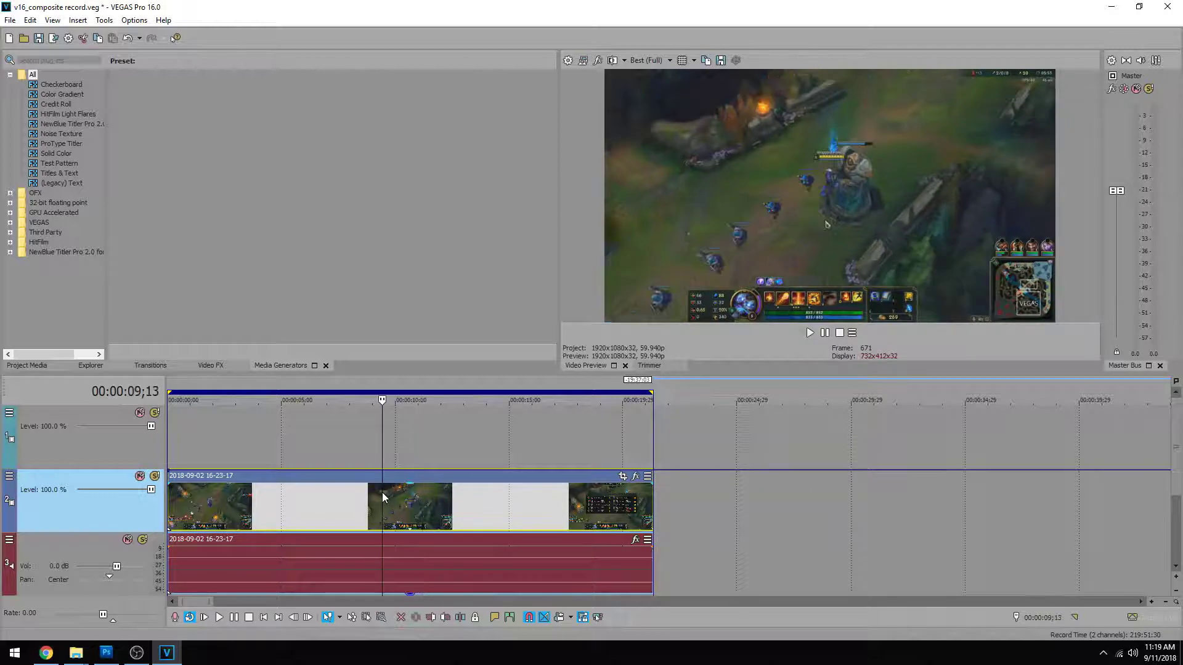
{"action": "left_click_drag", "start_coordinate": [308, 501], "coordinate": [438, 429]}
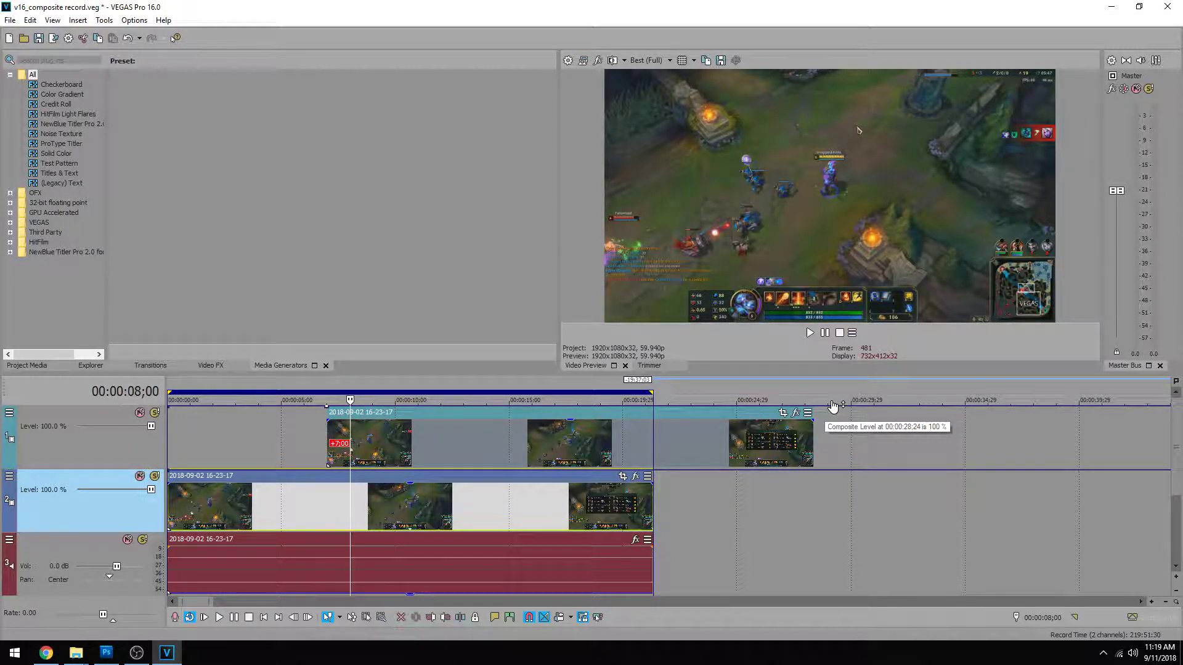
{"action": "mouse_move", "coordinate": [833, 406]}
{"action": "left_mouse_down"}
{"action": "mouse_move", "coordinate": [840, 471]}
{"action": "mouse_move", "coordinate": [841, 411]}
{"action": "left_mouse_up"}
{"action": "key", "text": "ctrl+z"}
{"action": "key", "text": "ctrl+z"}
{"action": "key", "text": "ctrl+z"}
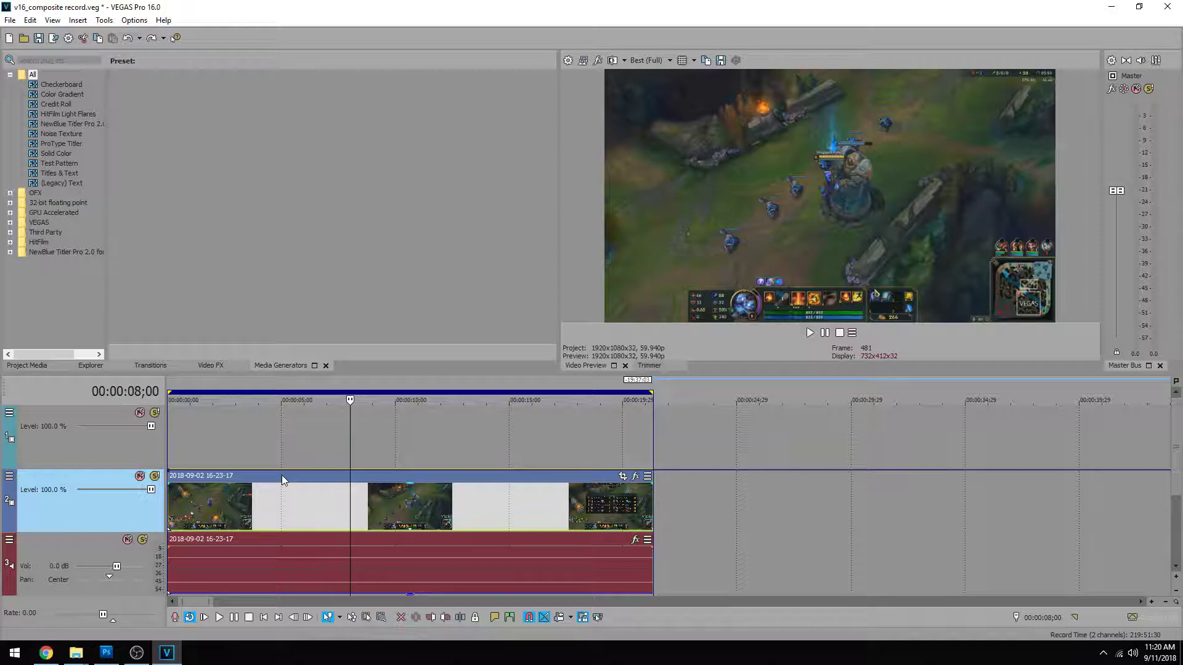
Add envelope points near 5 s and 8 s, and pull the second down to 38%
{"action": "right_click", "coordinate": [298, 476]}
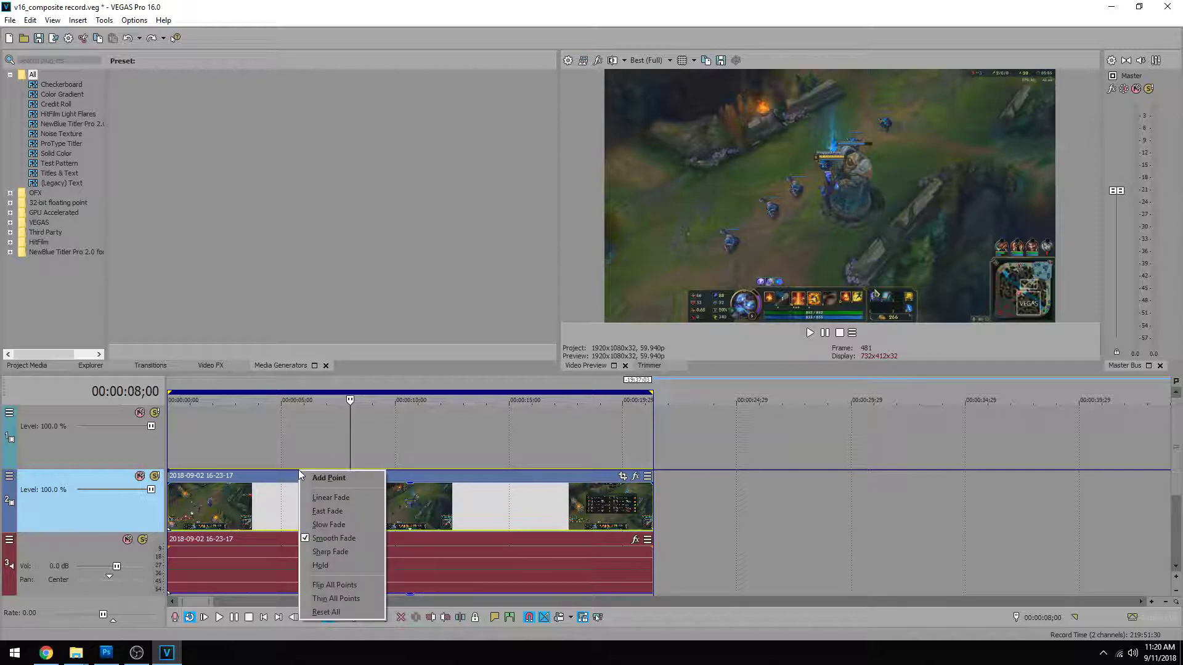
{"action": "left_click", "coordinate": [309, 477]}
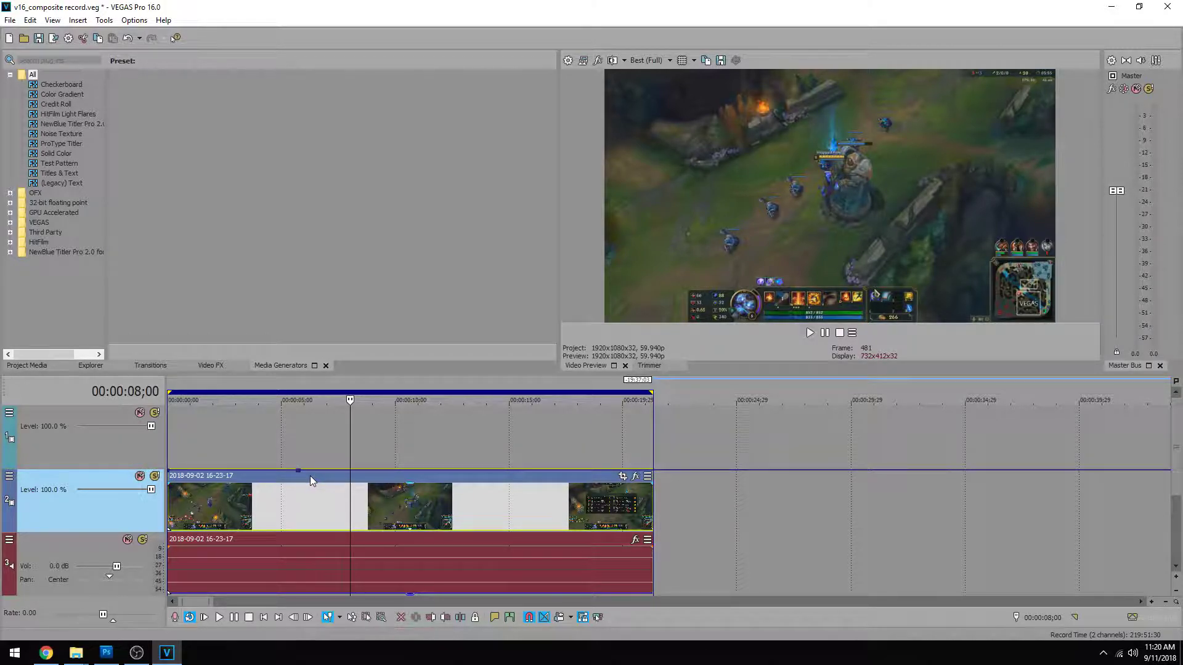
{"action": "right_click", "coordinate": [350, 475]}
{"action": "left_click", "coordinate": [361, 481]}
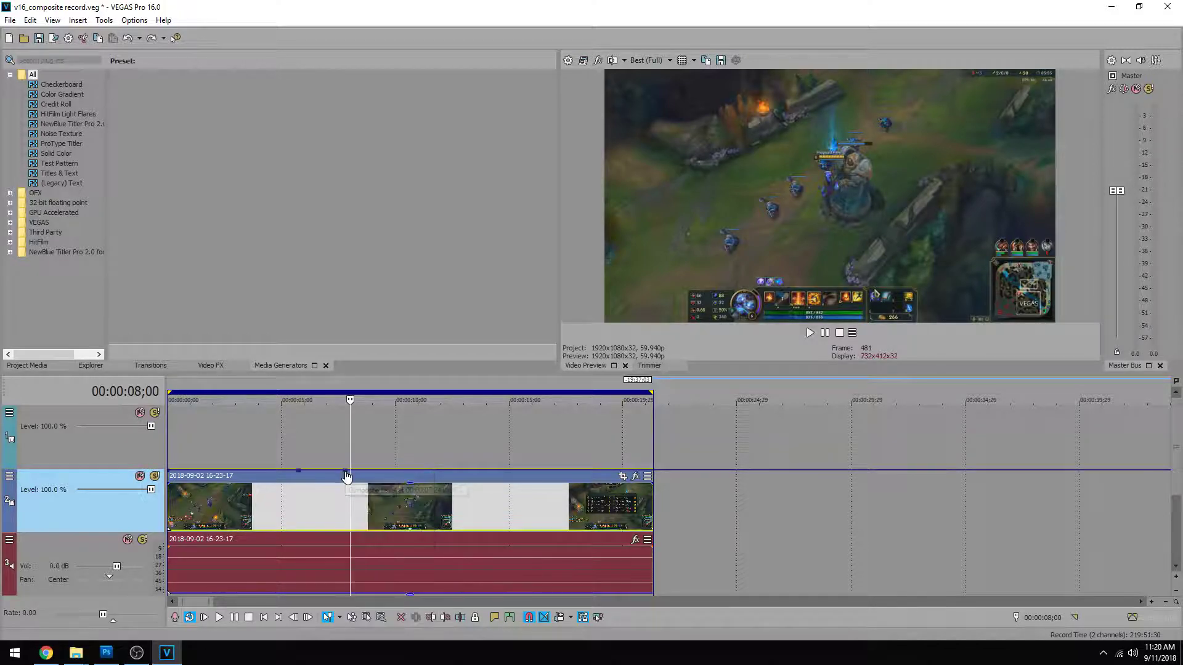
{"action": "left_click_drag", "start_coordinate": [350, 472], "coordinate": [345, 514]}
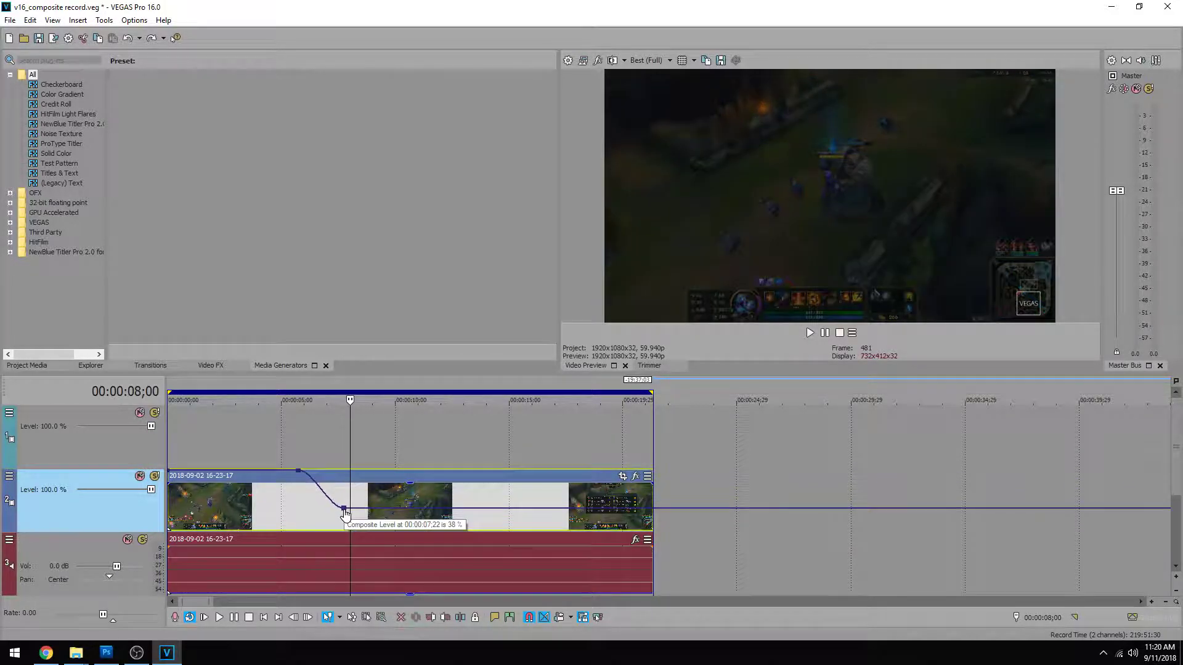
Play back the new fade from 00:00:05;07 to preview the darkening
{"action": "left_click", "coordinate": [286, 453]}
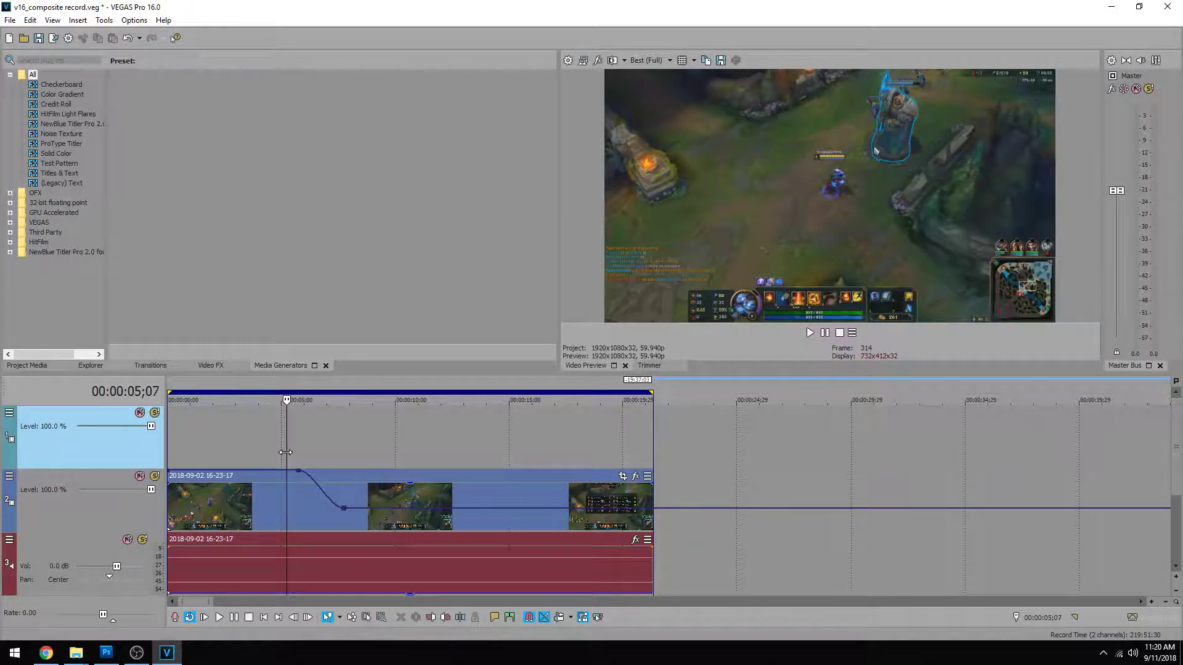
{"action": "key", "text": "space"}
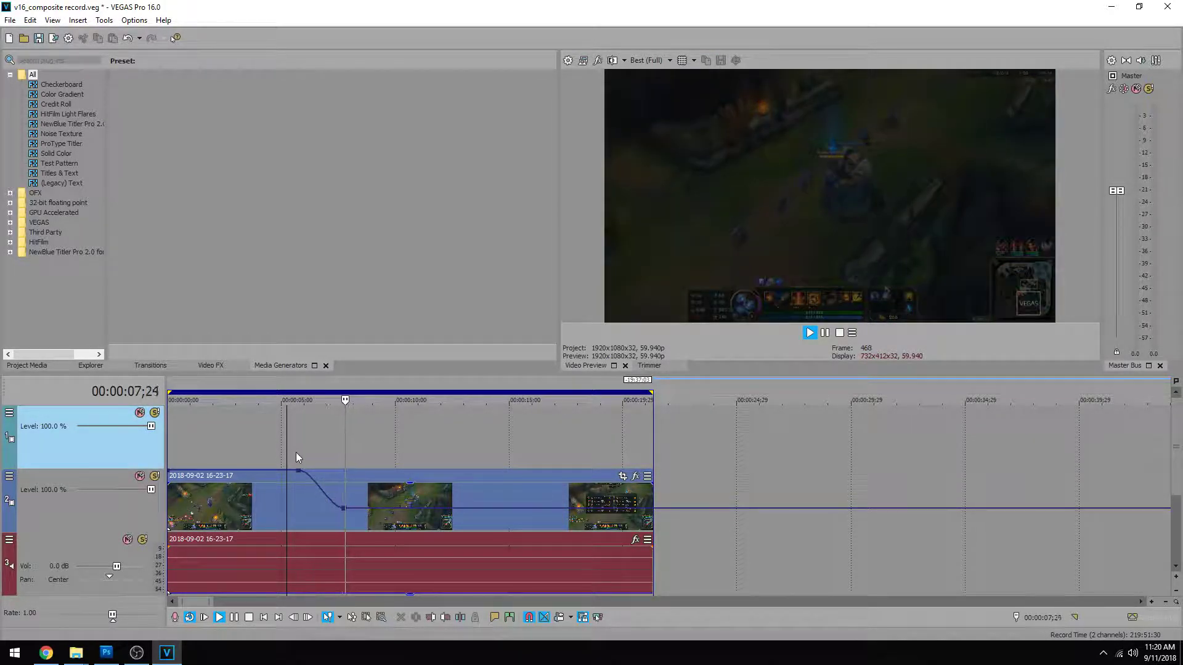
{"action": "key", "text": "Return"}
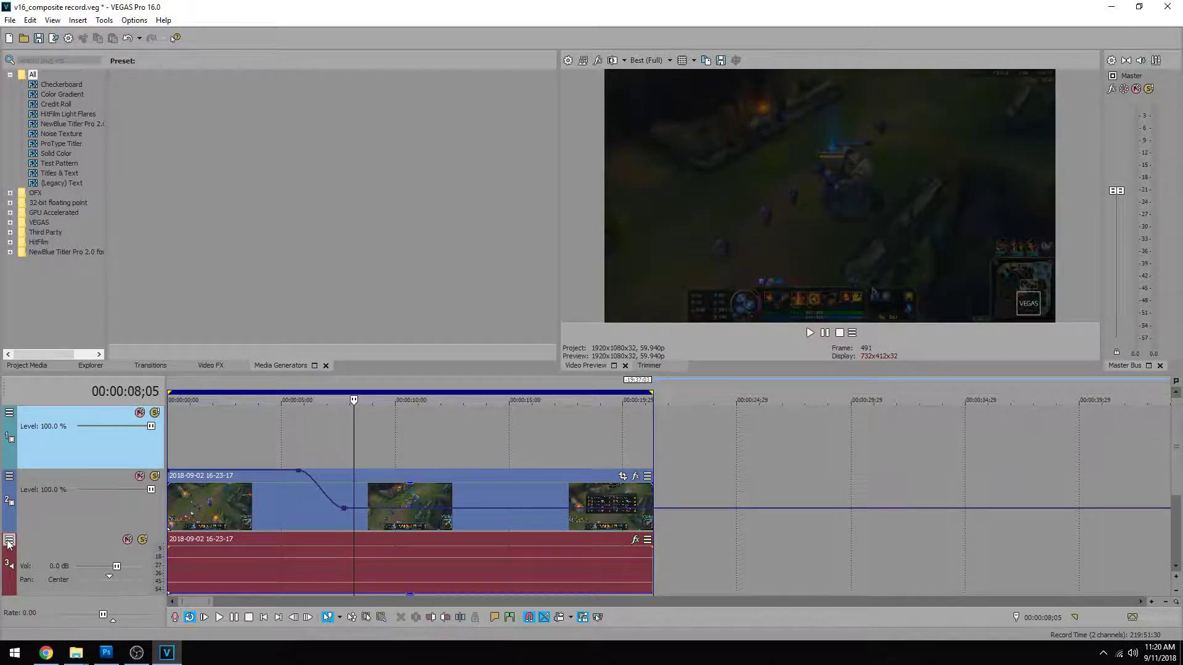
{"action": "right_click", "coordinate": [308, 482]}
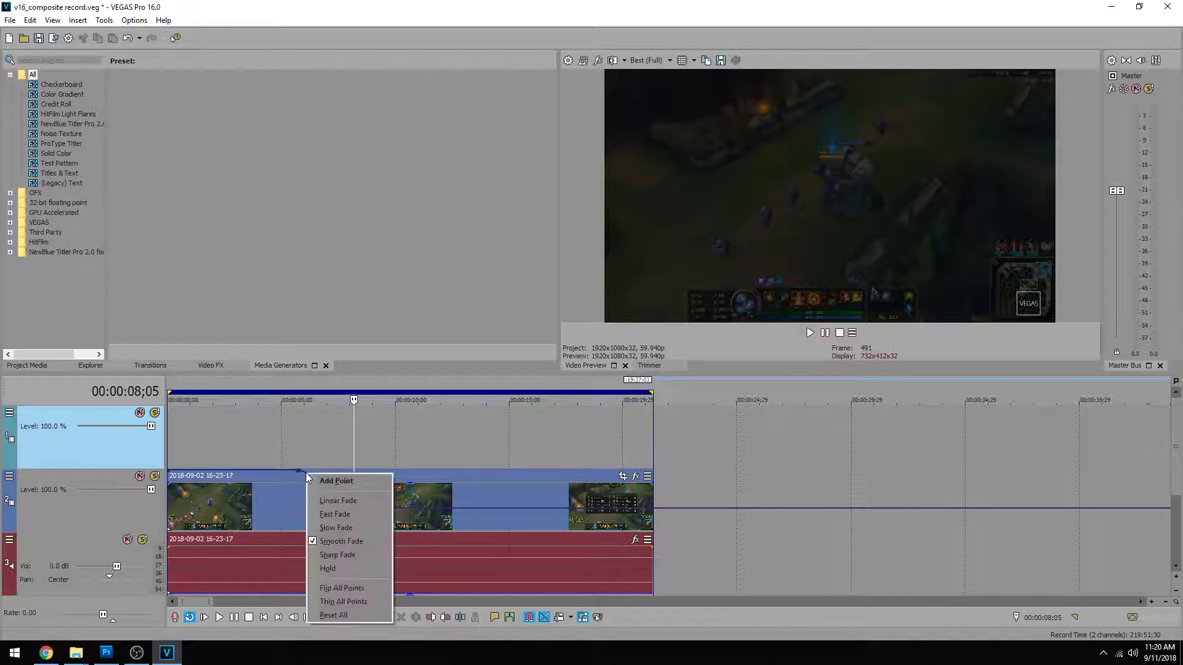
Set the fade to a linear ramp, then to a Fast Fade curve, previewing each
{"action": "left_click", "coordinate": [339, 501]}
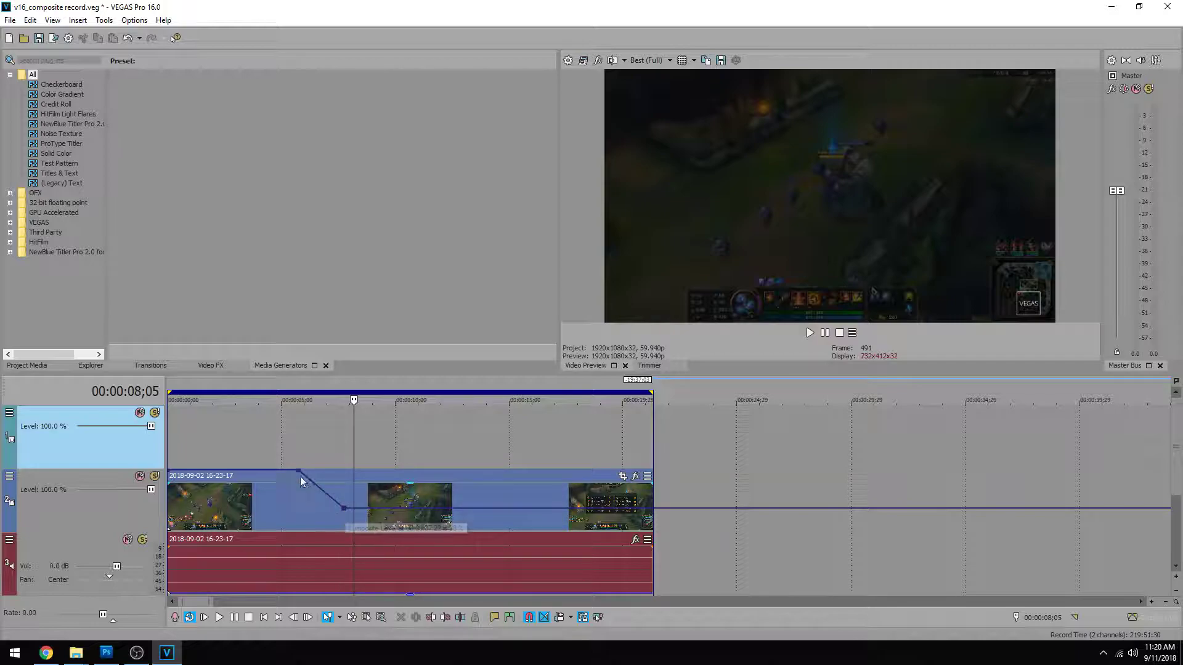
{"action": "left_click", "coordinate": [300, 456]}
{"action": "key", "text": "space"}
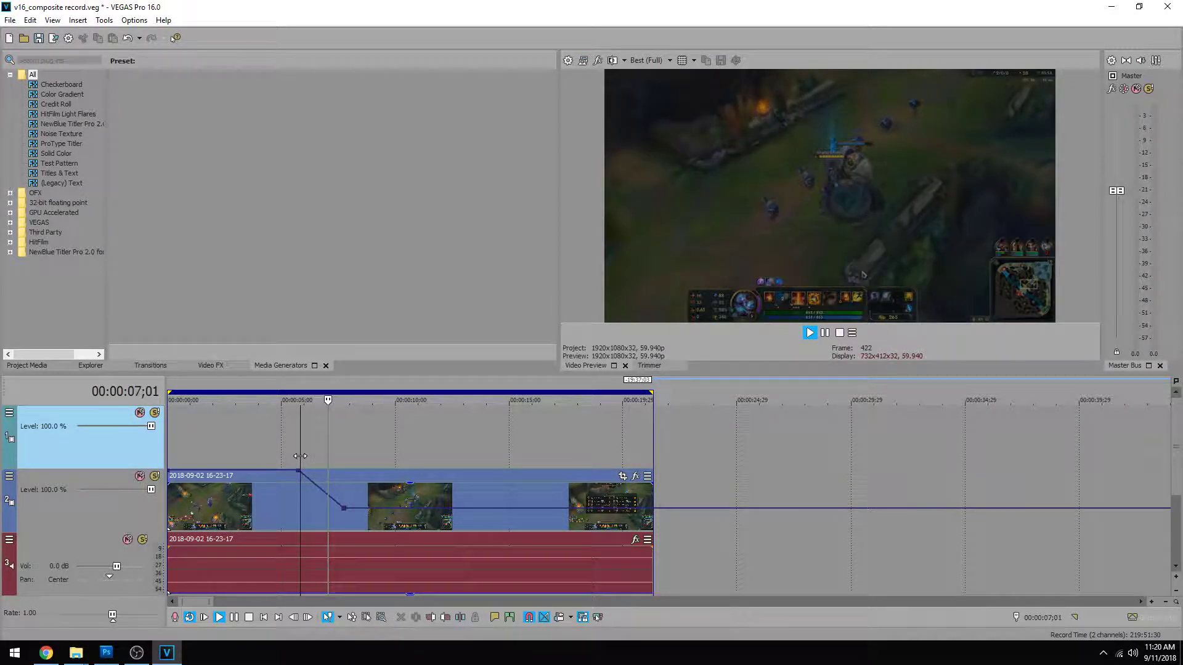
{"action": "right_click", "coordinate": [302, 474]}
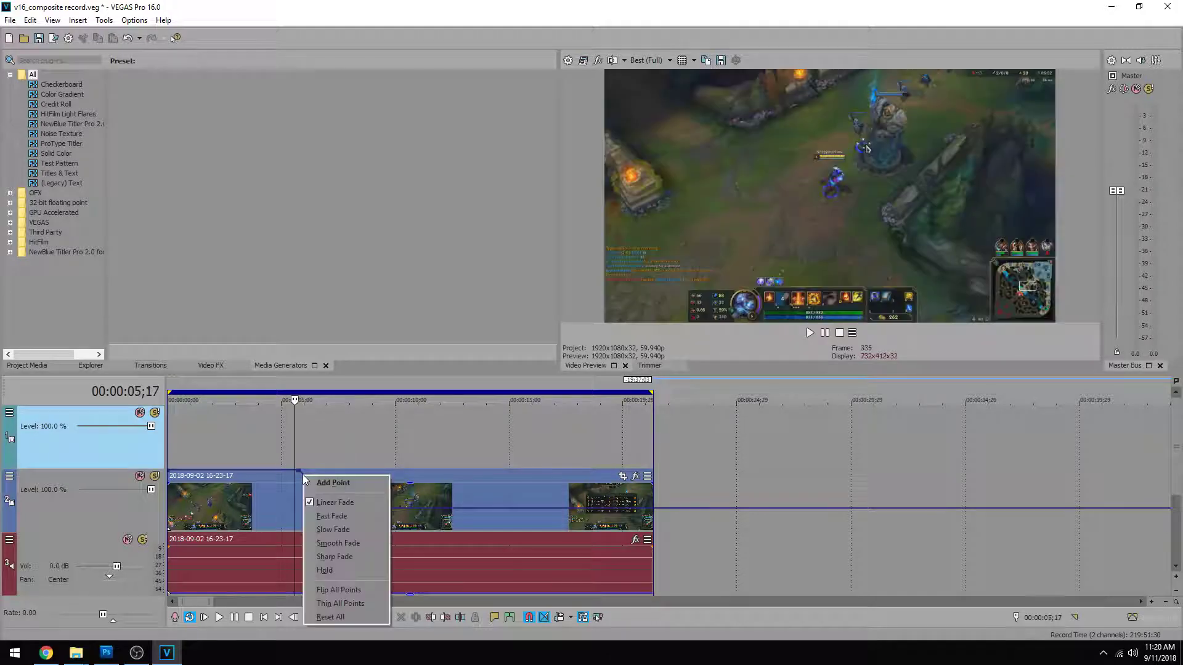
{"action": "left_click", "coordinate": [337, 516]}
{"action": "mouse_move", "coordinate": [295, 448]}
{"action": "left_mouse_down"}
{"action": "mouse_move", "coordinate": [348, 456]}
{"action": "mouse_move", "coordinate": [295, 450]}
{"action": "left_mouse_up"}
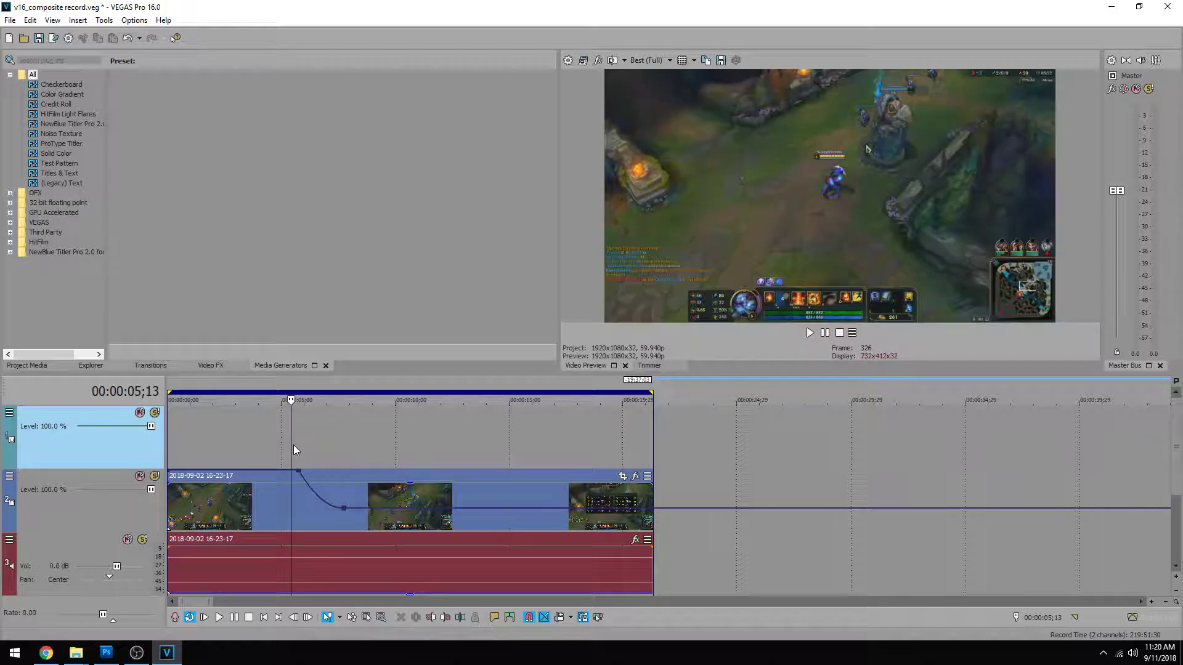
Switch the fade to a Slow Fade curve and scrub through it to preview
{"action": "right_click", "coordinate": [302, 477]}
{"action": "left_click", "coordinate": [339, 530]}
{"action": "left_click_drag", "start_coordinate": [294, 453], "coordinate": [344, 454]}
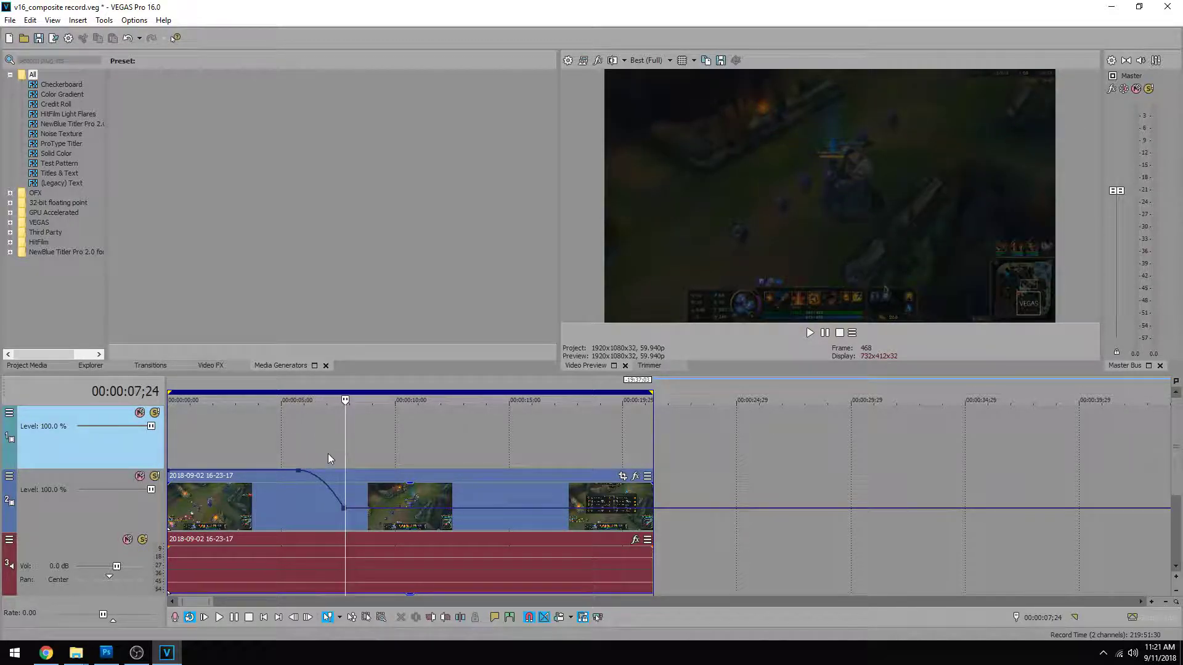
{"action": "right_click", "coordinate": [300, 474]}
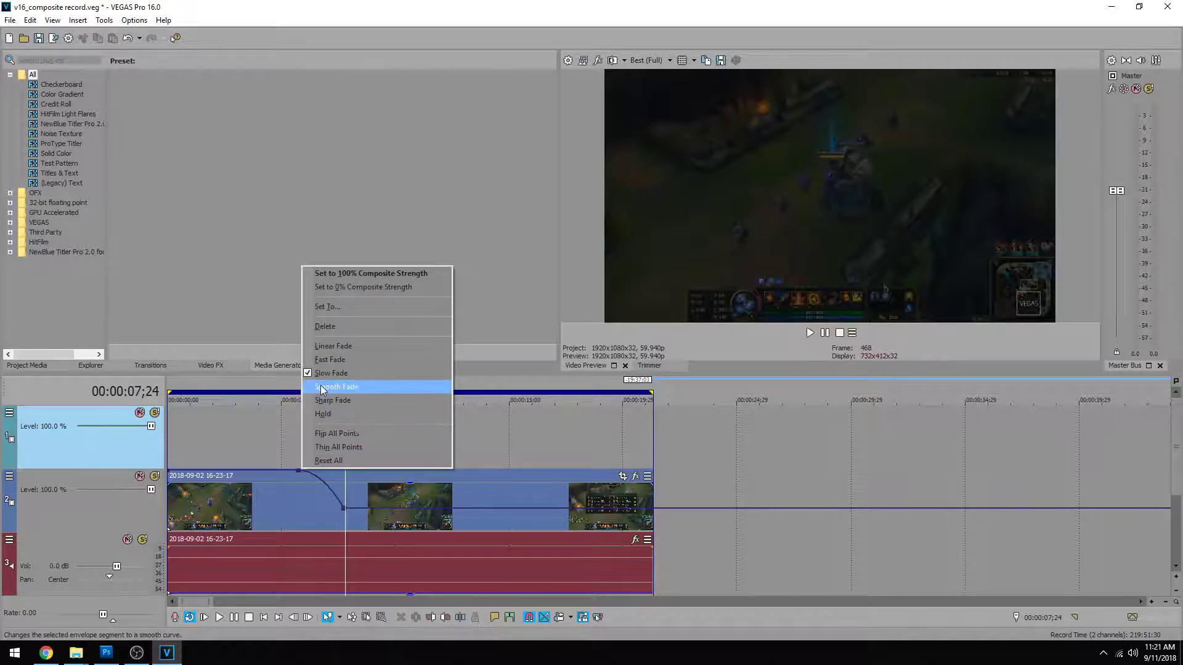
Make the fade a Smooth Fade S-curve and move its end point later to lengthen it
{"action": "left_click", "coordinate": [323, 388]}
{"action": "left_click", "coordinate": [293, 445]}
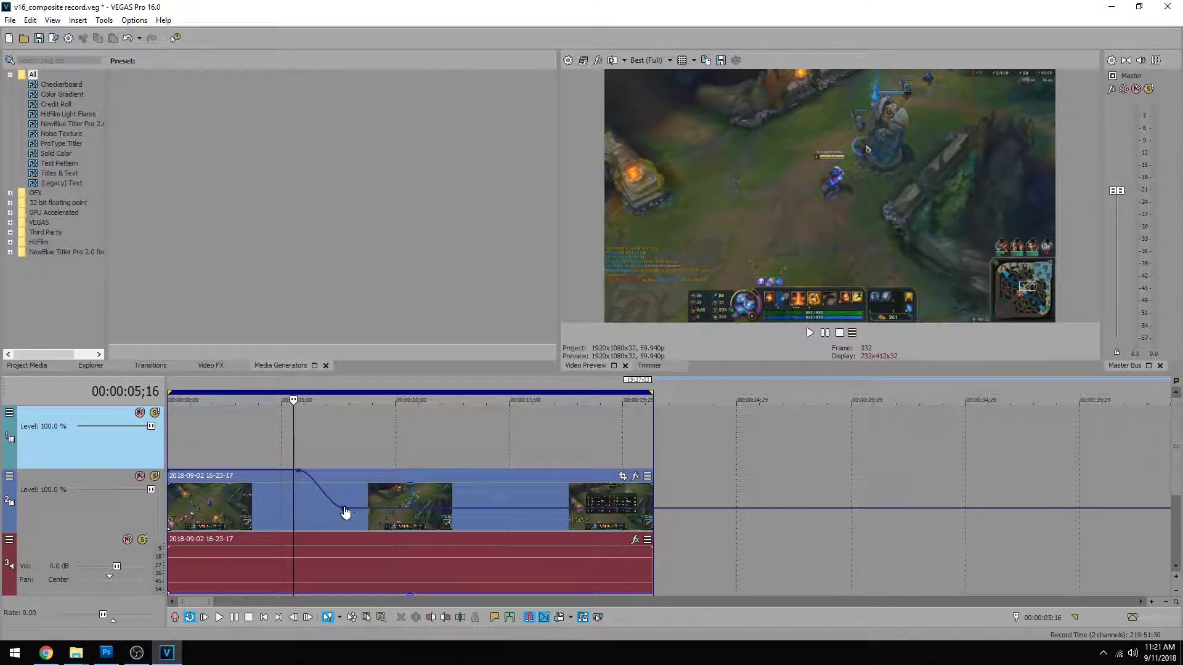
{"action": "left_click_drag", "start_coordinate": [346, 512], "coordinate": [369, 512]}
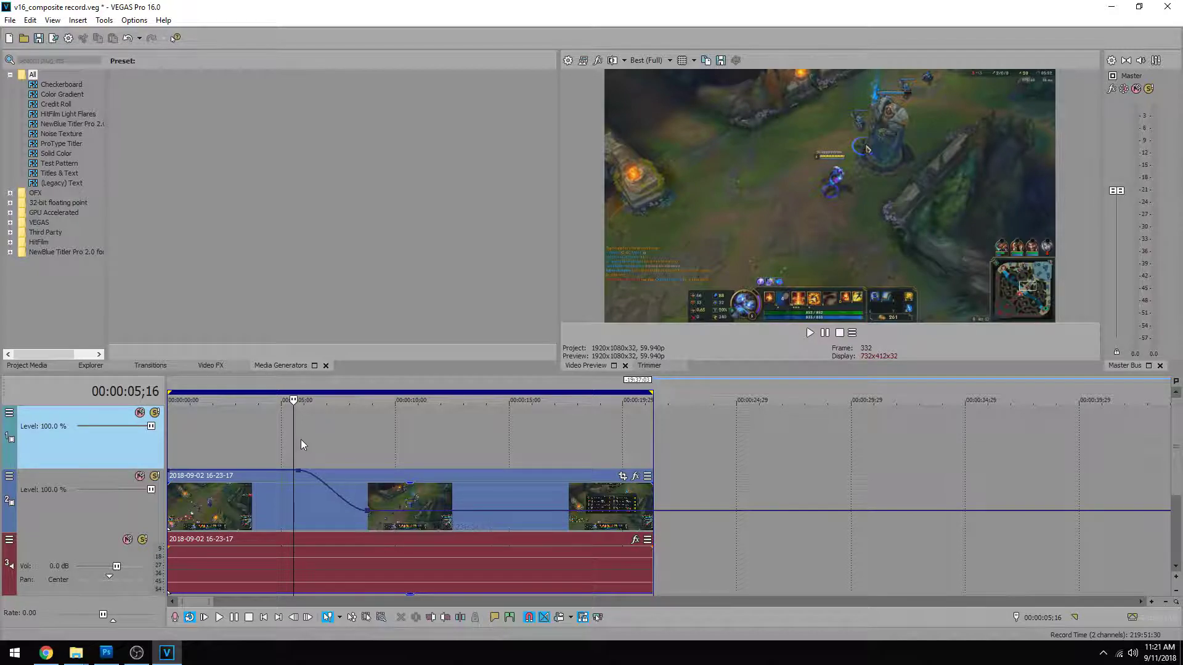
{"action": "mouse_move", "coordinate": [292, 435]}
{"action": "left_mouse_down"}
{"action": "mouse_move", "coordinate": [367, 448]}
{"action": "mouse_move", "coordinate": [279, 447]}
{"action": "left_mouse_up"}
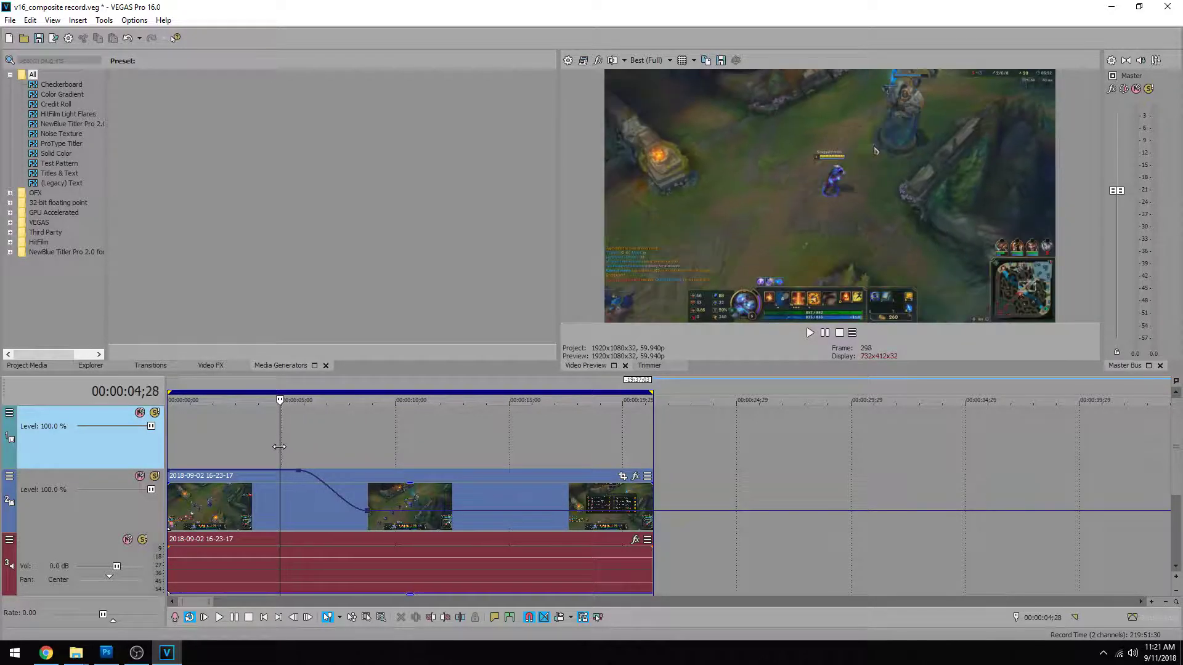
Try a different fade curve shape and scrub through the fade to preview it
{"action": "right_click", "coordinate": [304, 473]}
{"action": "left_click", "coordinate": [337, 558]}
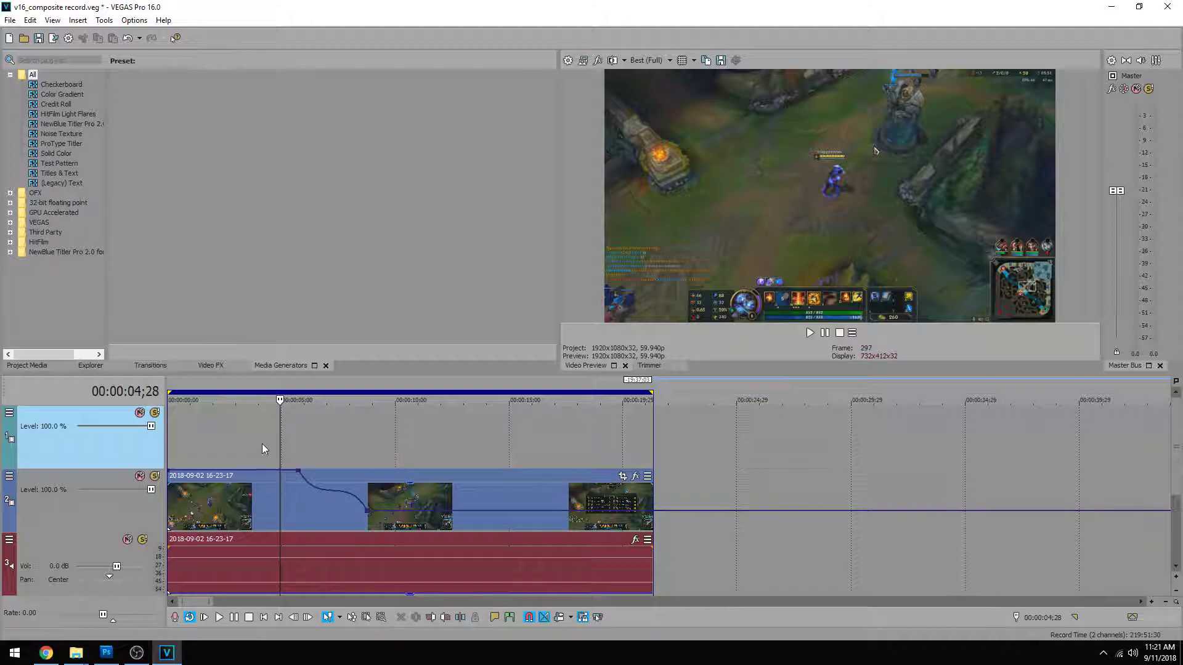
{"action": "mouse_move", "coordinate": [282, 434]}
{"action": "left_mouse_down"}
{"action": "mouse_move", "coordinate": [370, 443]}
{"action": "mouse_move", "coordinate": [259, 441]}
{"action": "mouse_move", "coordinate": [289, 442]}
{"action": "left_mouse_up"}
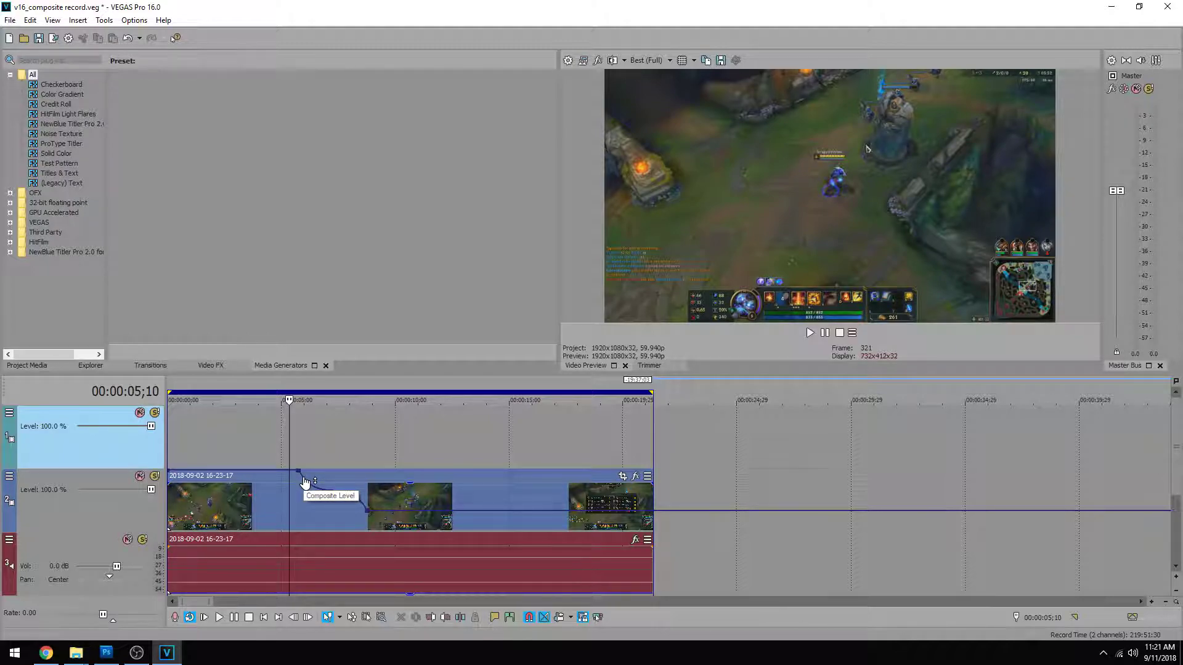
{"action": "right_click", "coordinate": [306, 473]}
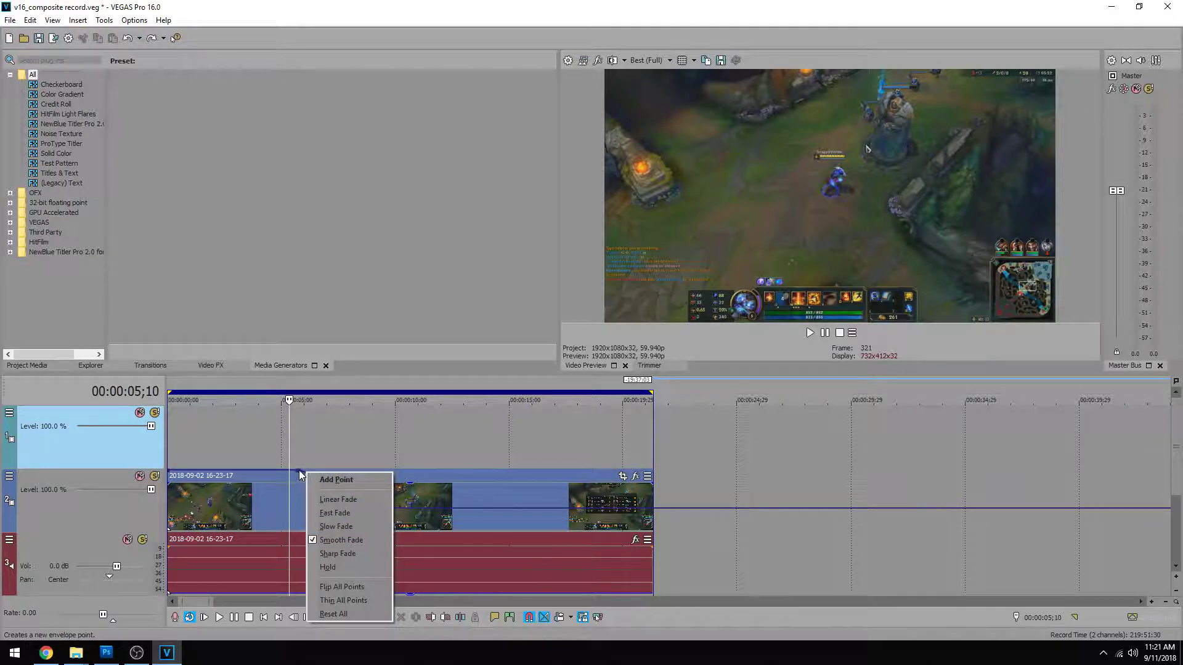
Add five points along the flat 38% level line after the dip
{"action": "left_click", "coordinate": [336, 480]}
{"action": "right_click", "coordinate": [361, 508]}
{"action": "left_click", "coordinate": [346, 509]}
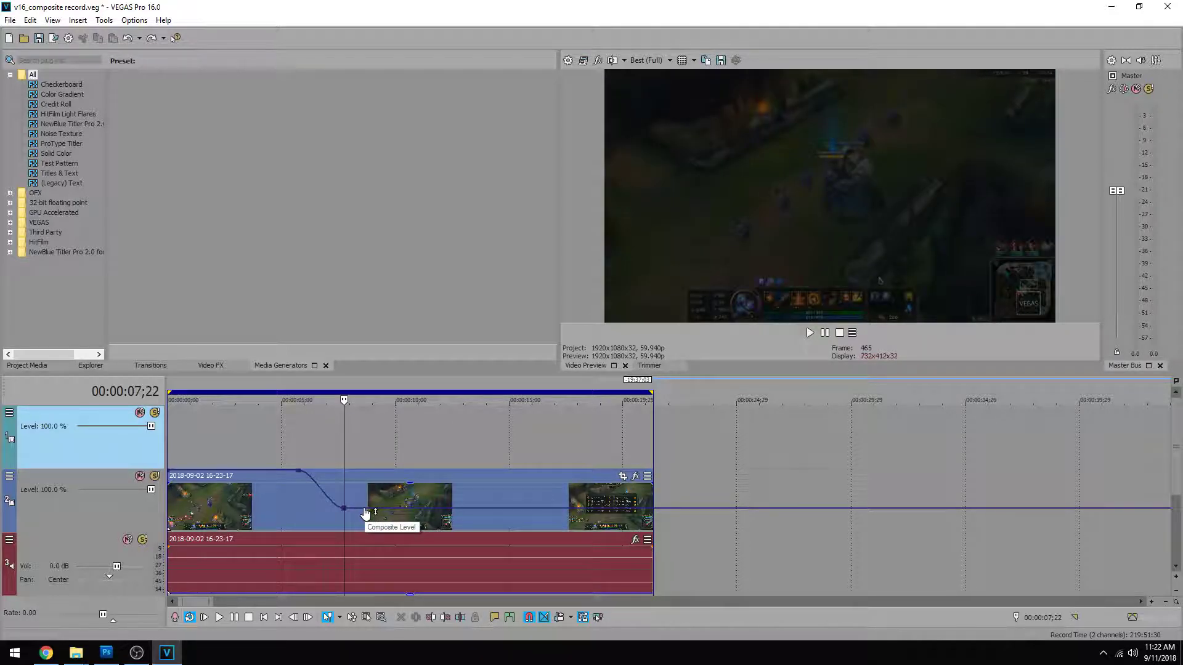
{"action": "double_click", "coordinate": [364, 508]}
{"action": "double_click", "coordinate": [474, 508]}
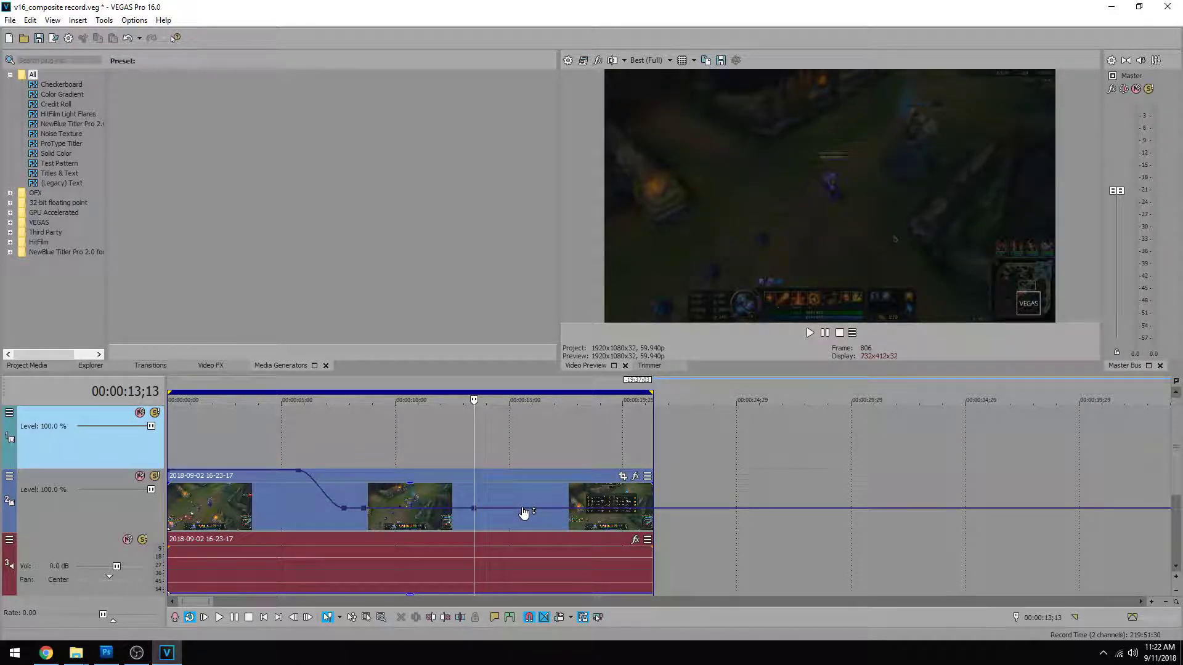
{"action": "double_click", "coordinate": [524, 509]}
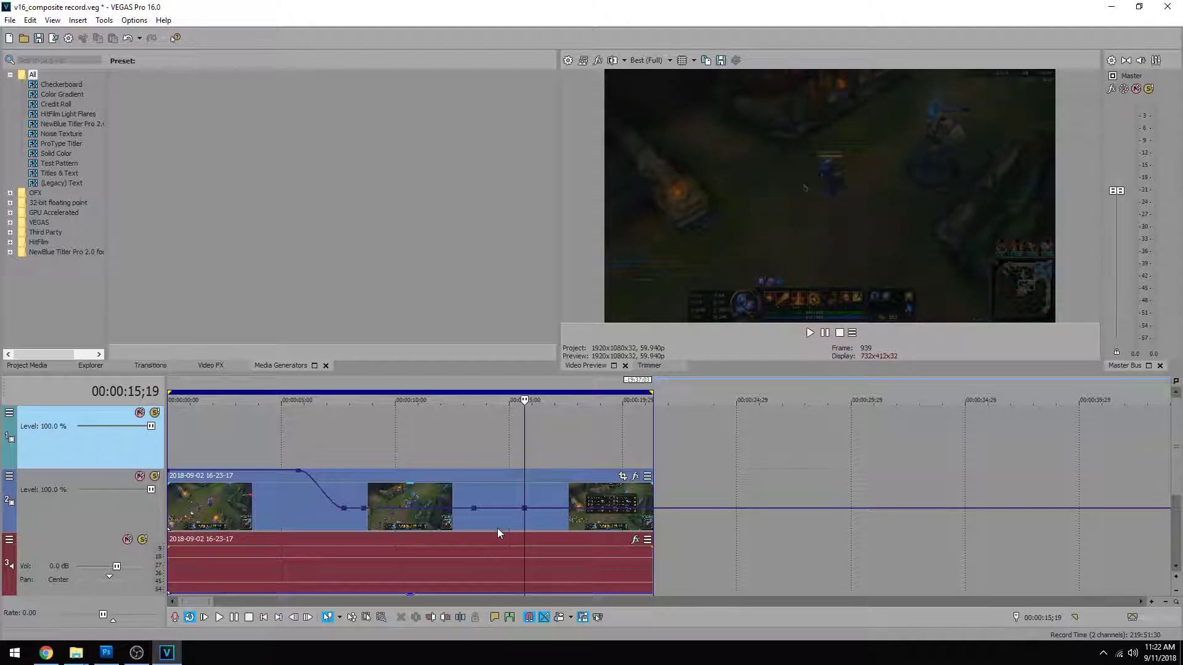
{"action": "double_click", "coordinate": [560, 508]}
{"action": "double_click", "coordinate": [484, 509]}
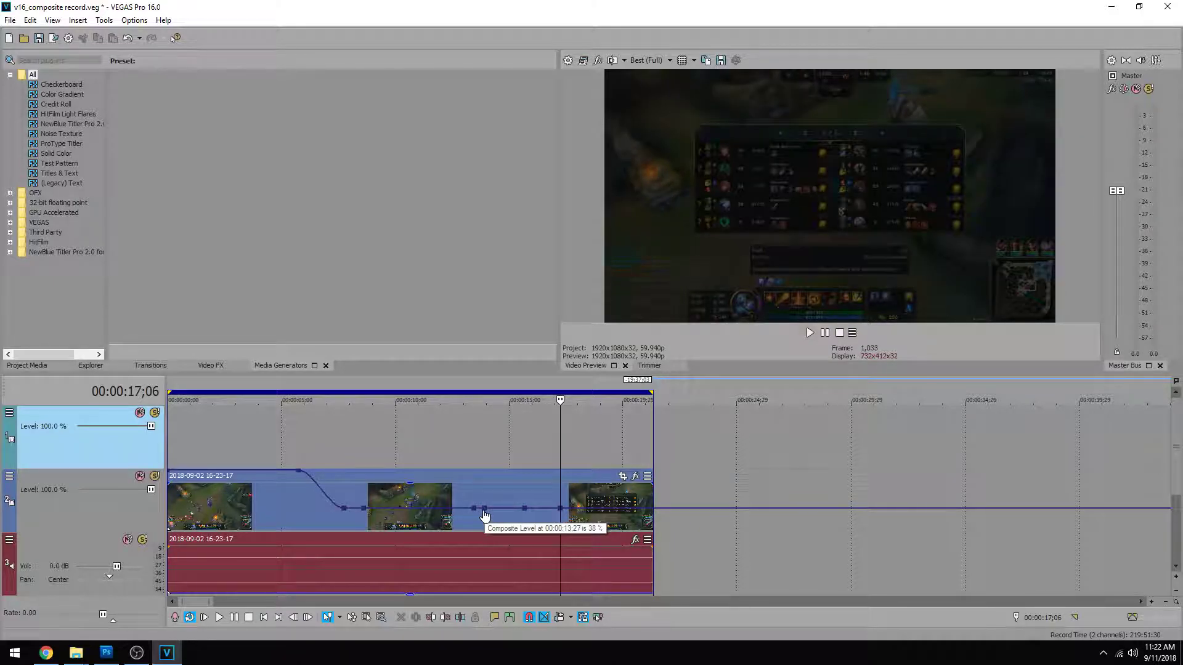
Raise the section between two points back to near-full level around 13–15 seconds
{"action": "mouse_move", "coordinate": [486, 514]}
{"action": "left_mouse_down"}
{"action": "mouse_move", "coordinate": [491, 479]}
{"action": "mouse_move", "coordinate": [496, 496]}
{"action": "left_mouse_up"}
{"action": "key", "text": "ctrl+z"}
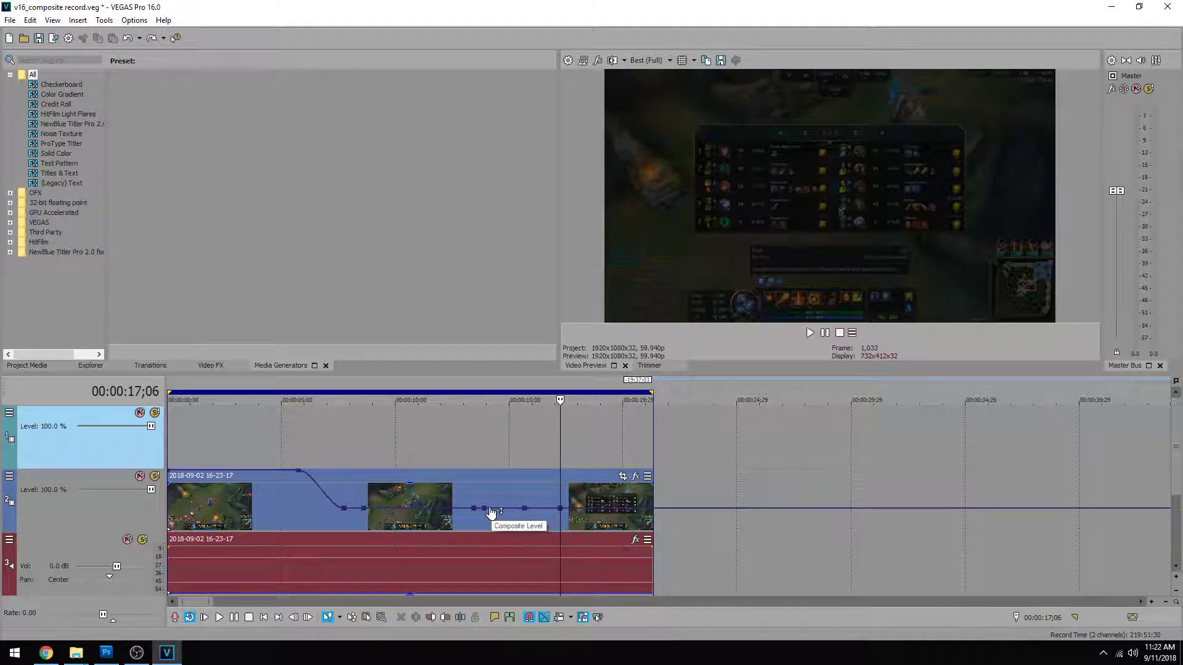
{"action": "left_click_drag", "start_coordinate": [509, 515], "coordinate": [511, 477]}
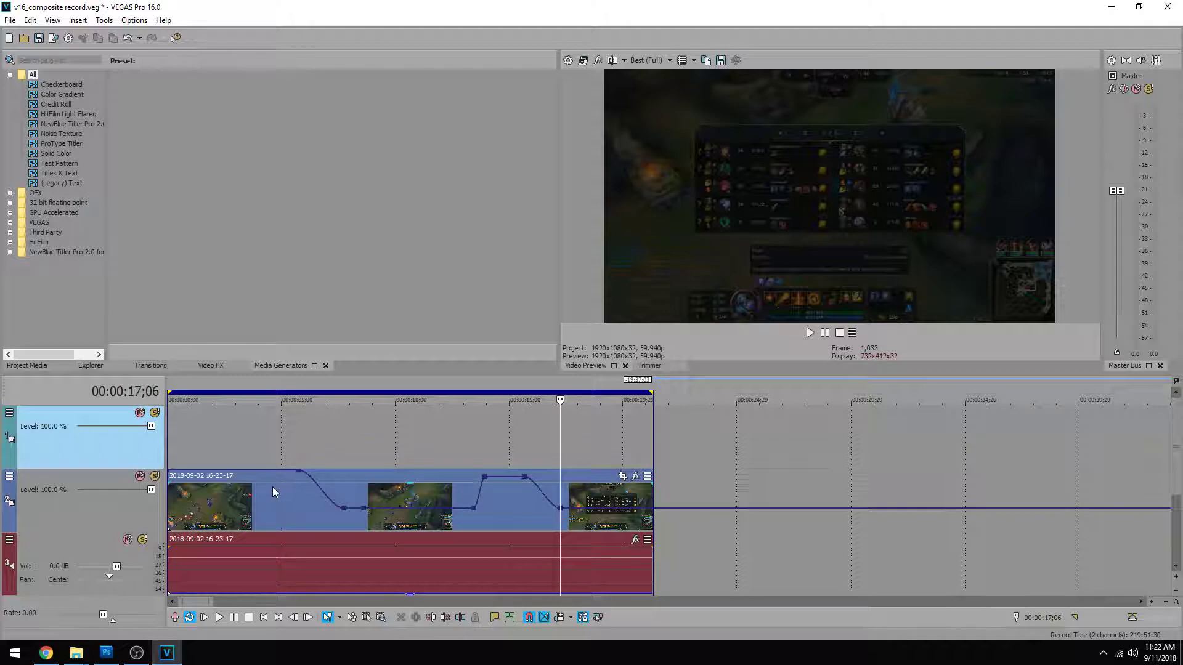
Undo the raised section, draw a wavy level curve over 12–17 seconds, and play it back
{"action": "key", "text": "ctrl+z"}
{"action": "key", "text": "ctrl+z"}
{"action": "key", "text": "ctrl+z"}
{"action": "key", "text": "ctrl+z"}
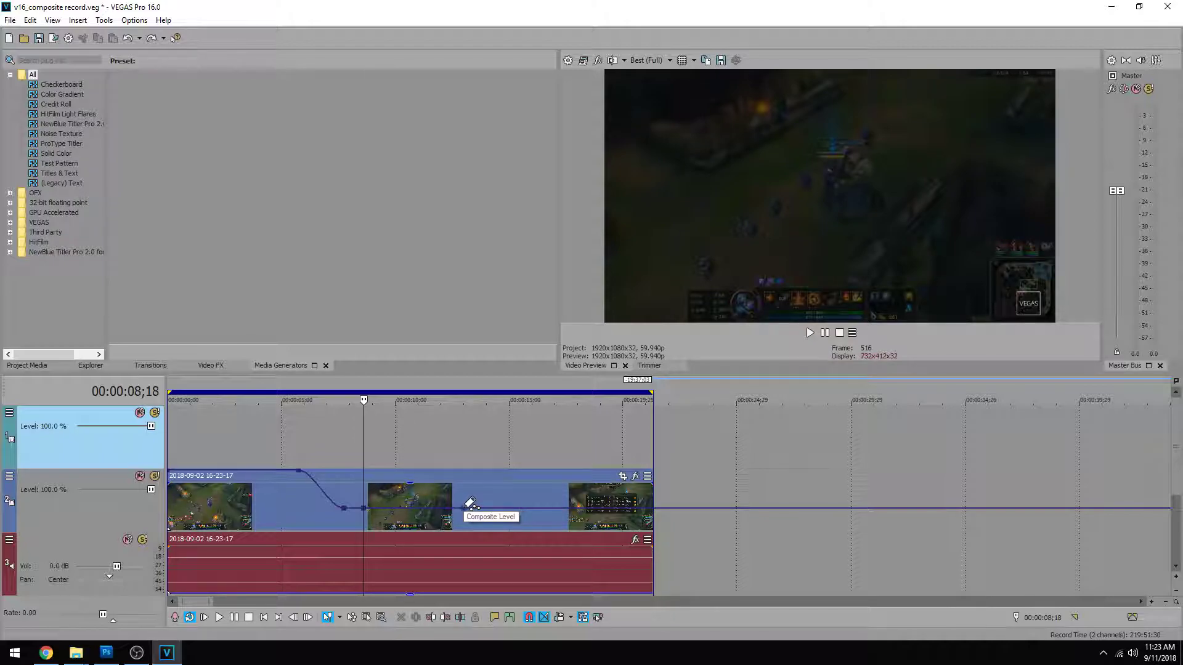
{"action": "mouse_move", "coordinate": [471, 503]}
{"action": "left_mouse_down"}
{"action": "mouse_move", "coordinate": [491, 527]}
{"action": "mouse_move", "coordinate": [515, 493]}
{"action": "mouse_move", "coordinate": [556, 496]}
{"action": "left_mouse_up"}
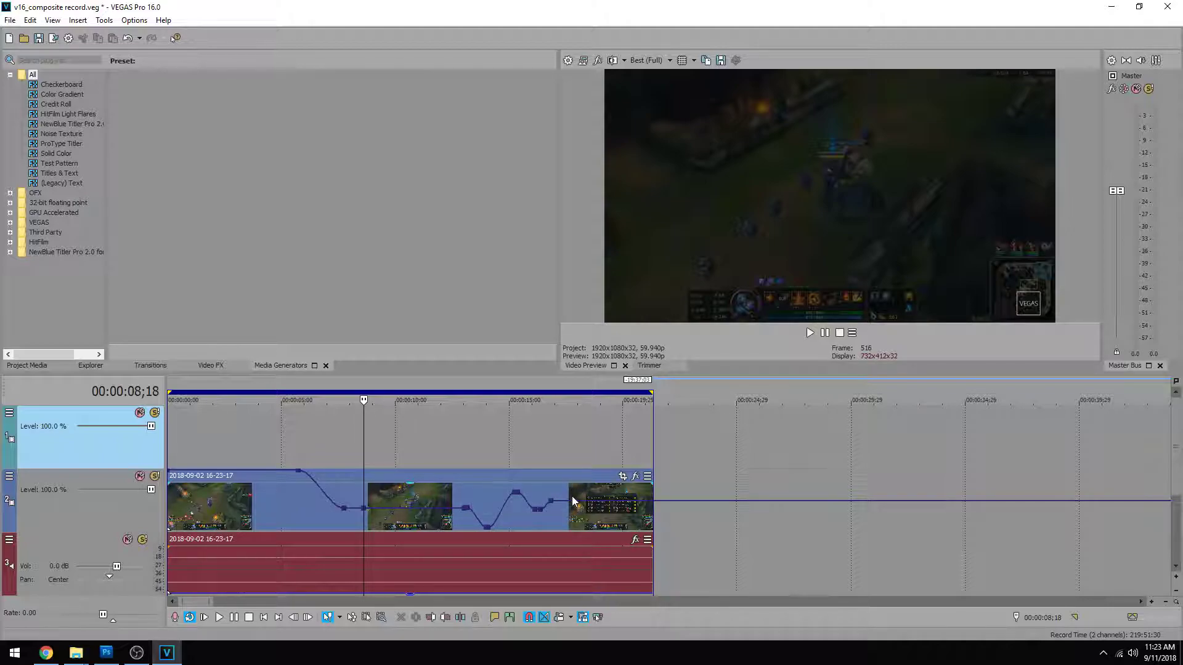
{"action": "left_click", "coordinate": [456, 457]}
{"action": "key", "text": "space"}
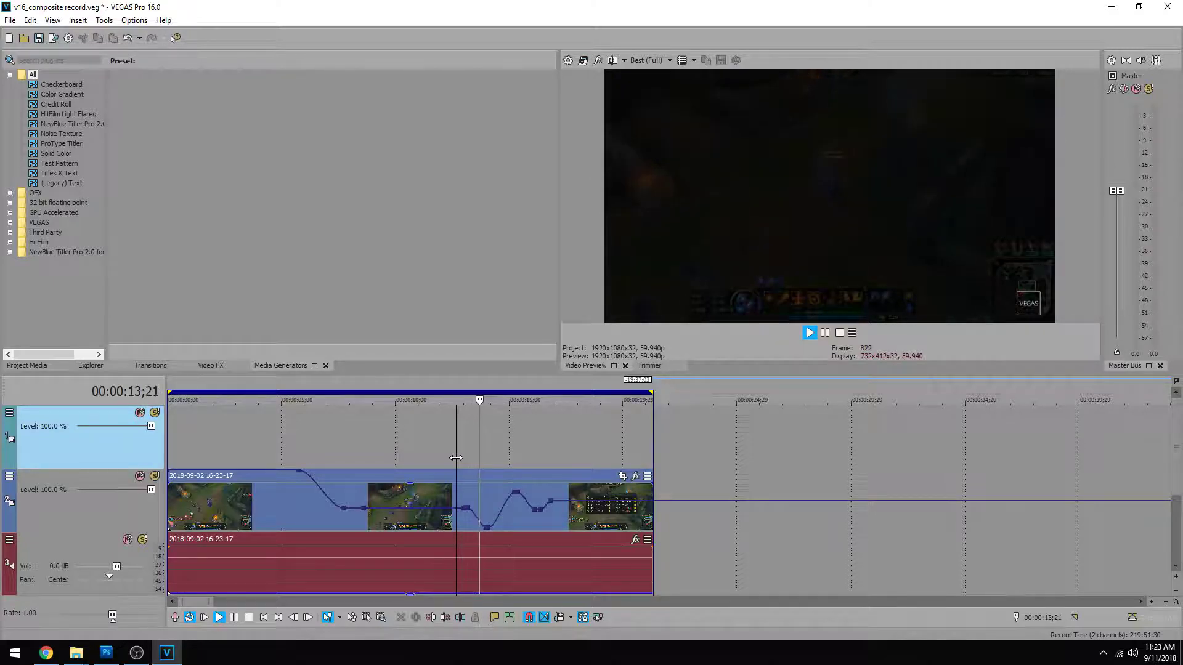